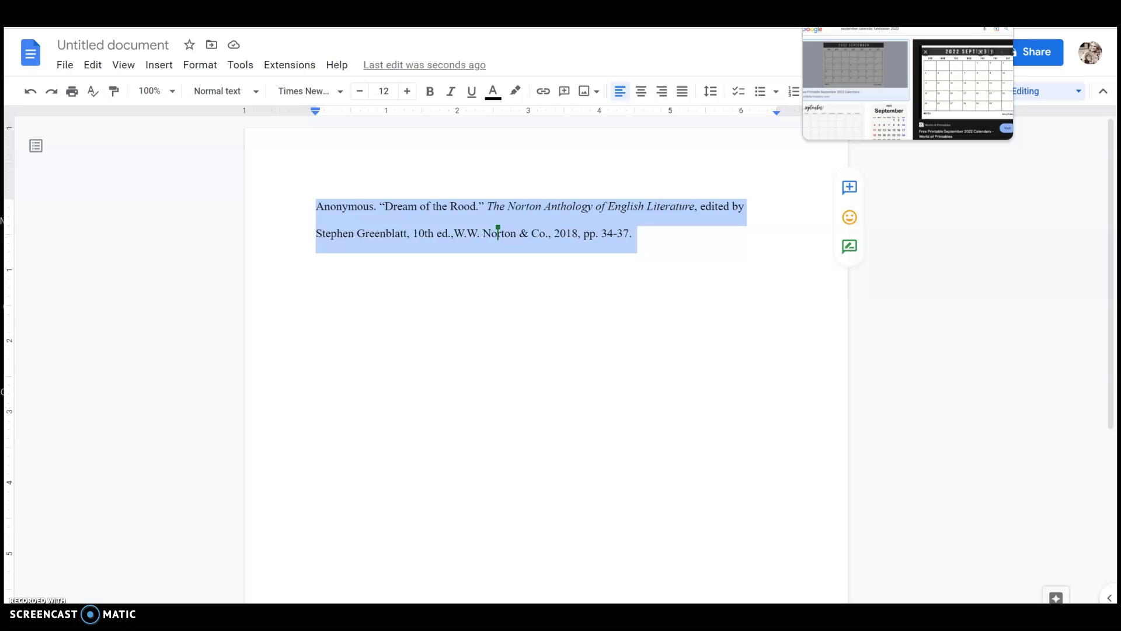
Add blank lines above the 'Anonymous' citation and place the cursor on the top one.
click(299, 203)
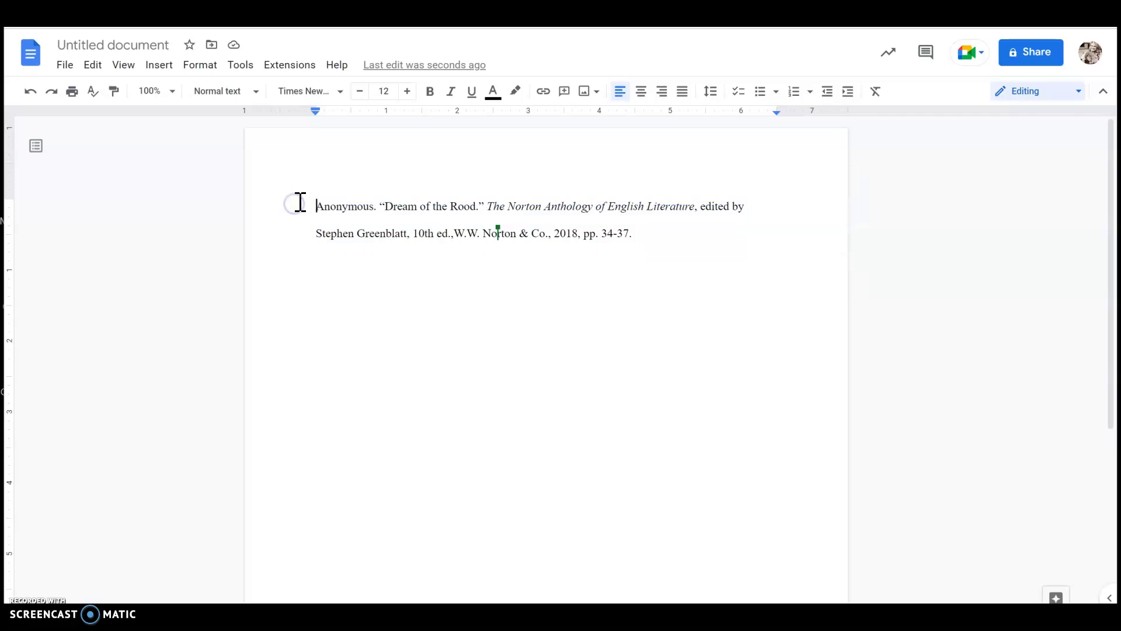
key(Return)
key(Return)
key(Return)
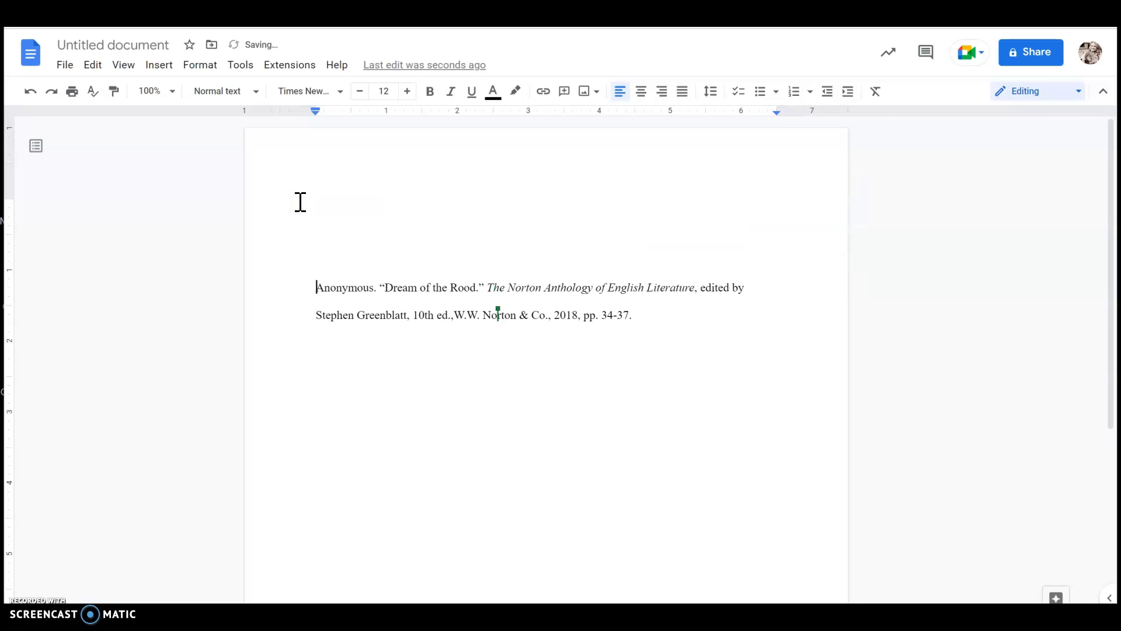
click(358, 198)
Open the page header, right-align it, and type the author's surname.
click(625, 228)
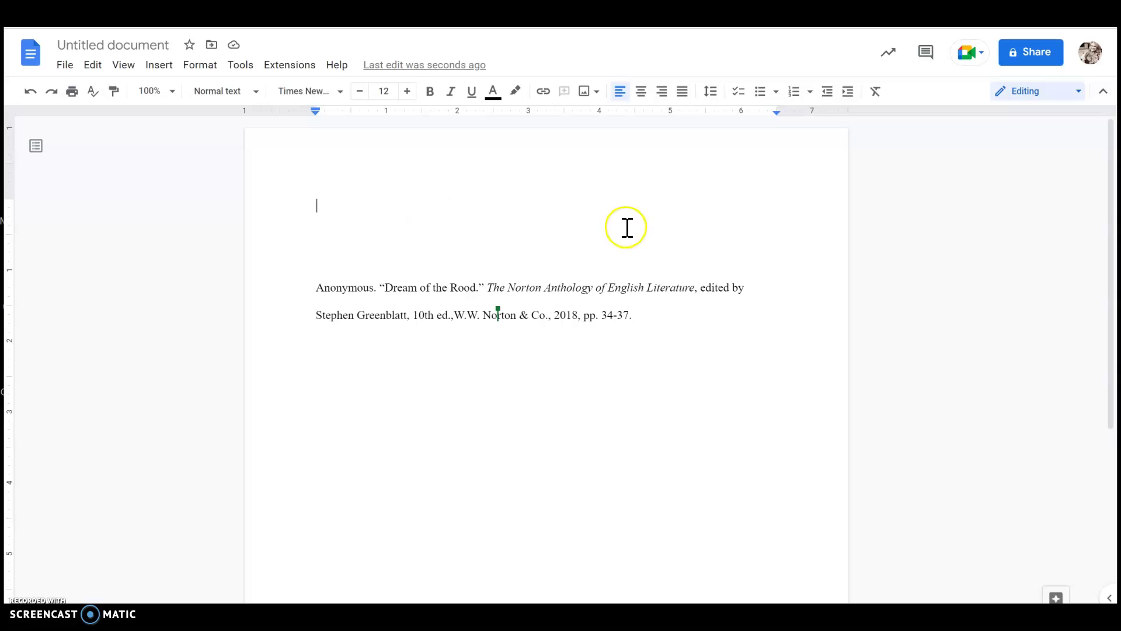
double_click(773, 159)
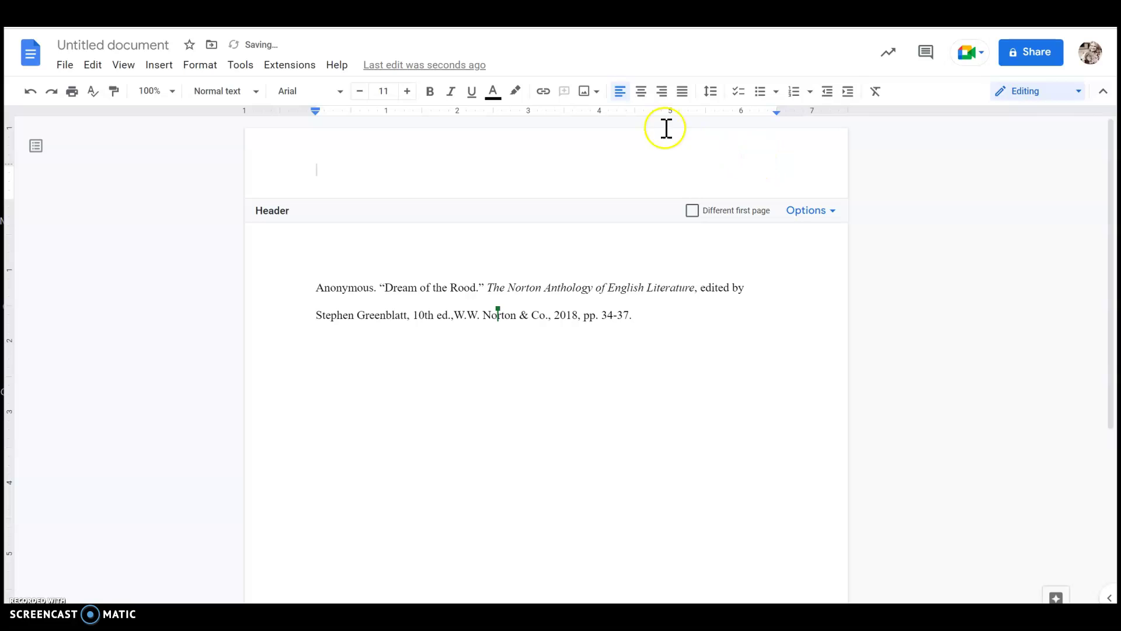
click(659, 92)
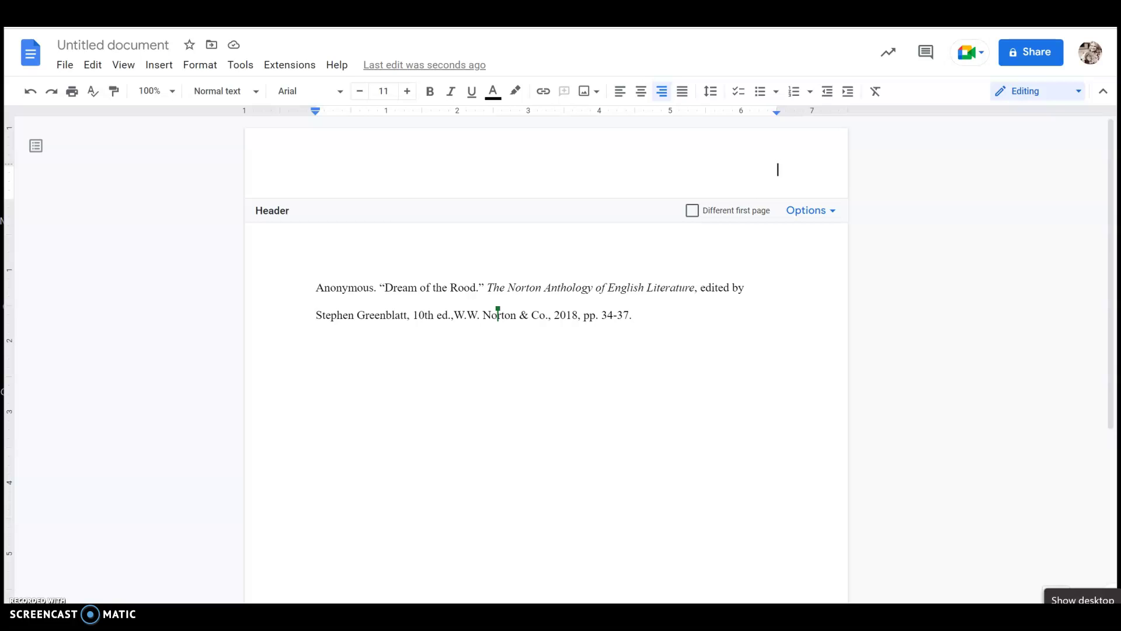
text(Lloyd)
key(BackSpace)
key(BackSpace)
text(yd)
Insert a page number after the surname using the first Page numbers option, then select the header text.
click(149, 66)
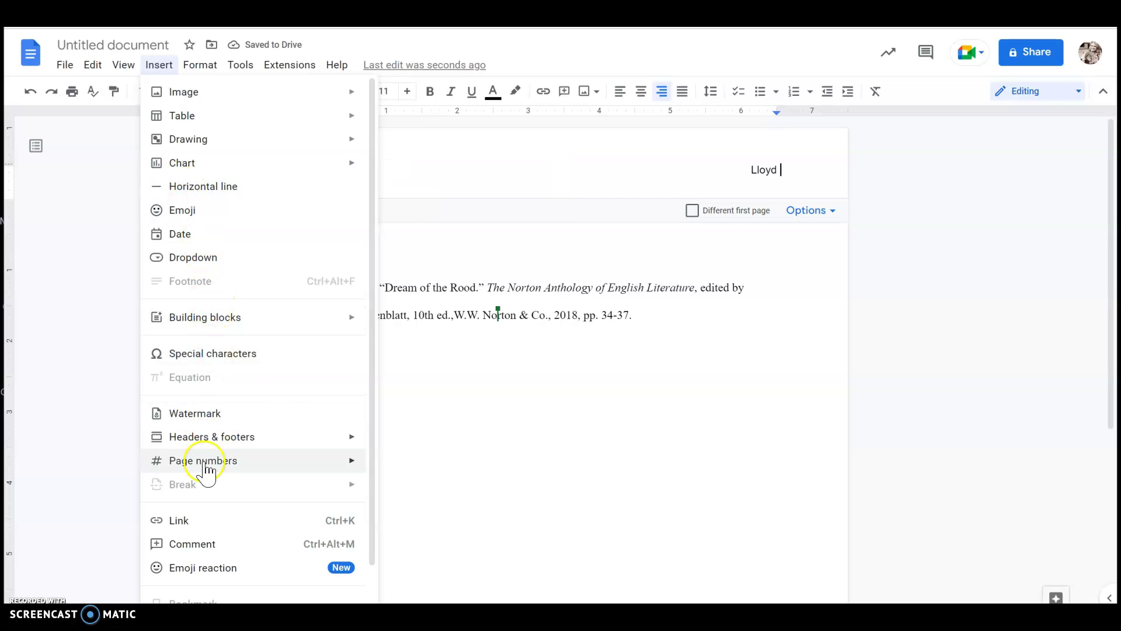
mouse_move(208, 467)
click(418, 306)
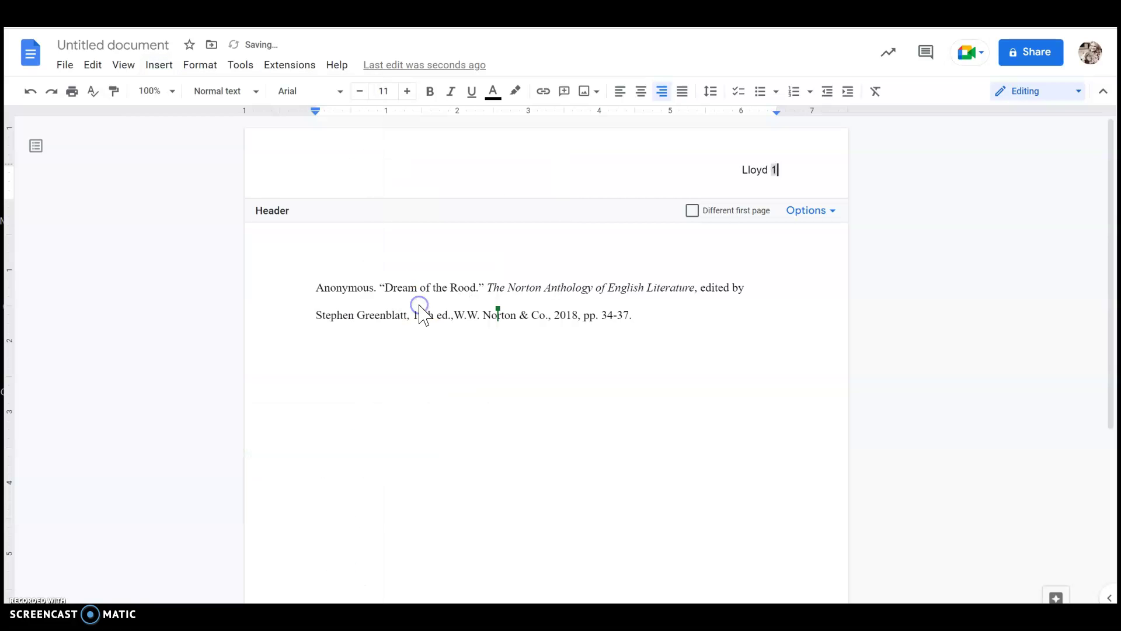
click(643, 138)
click(798, 168)
drag(798, 168, 738, 170)
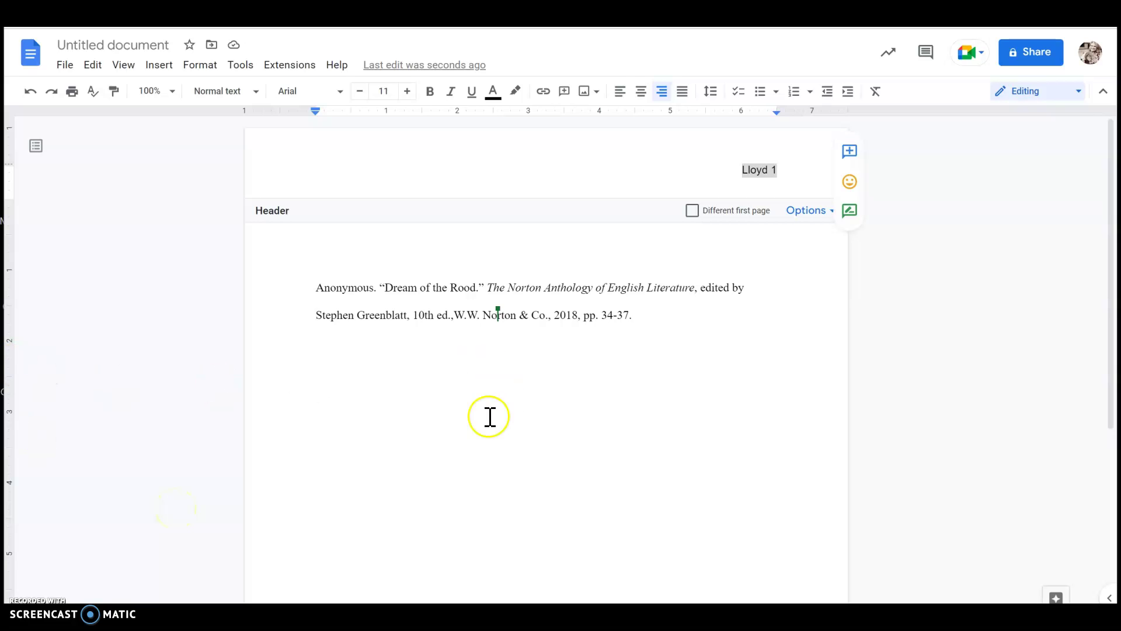
Format the header's surname and page number as Times New Roman 12 pt, then return to the body.
click(758, 177)
drag(778, 169, 735, 170)
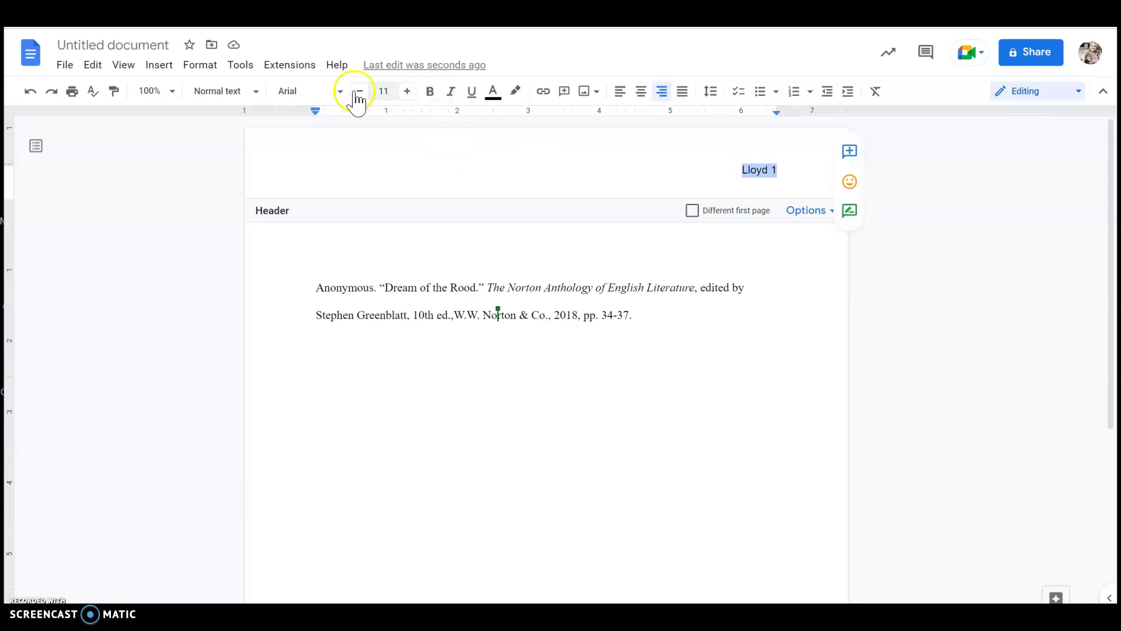
click(323, 98)
click(323, 178)
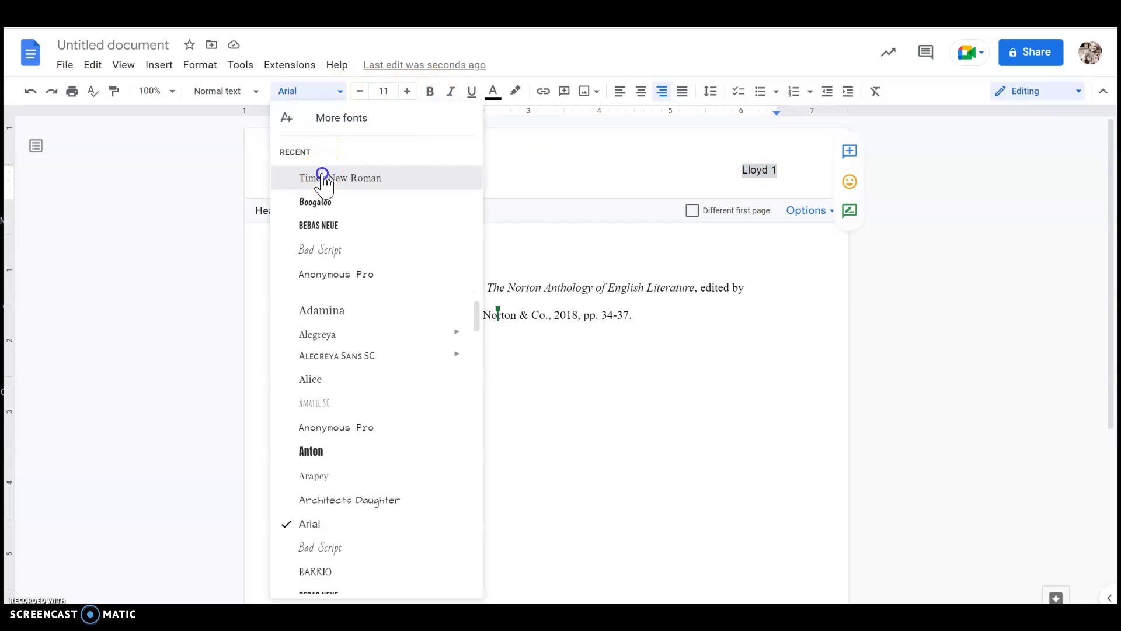
click(407, 92)
click(777, 290)
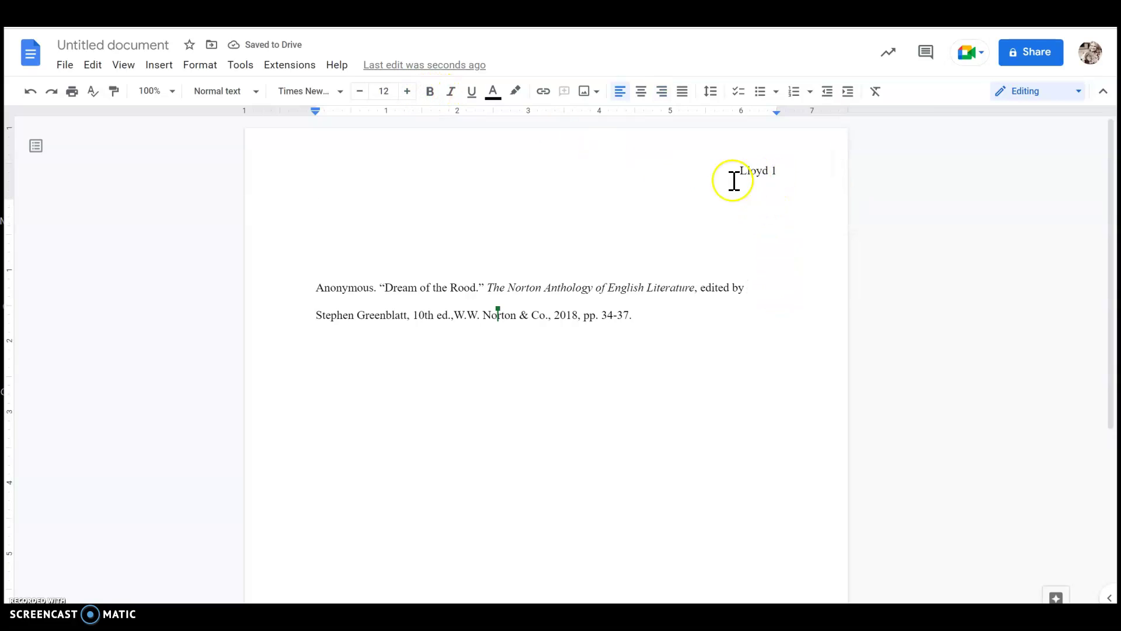
click(441, 239)
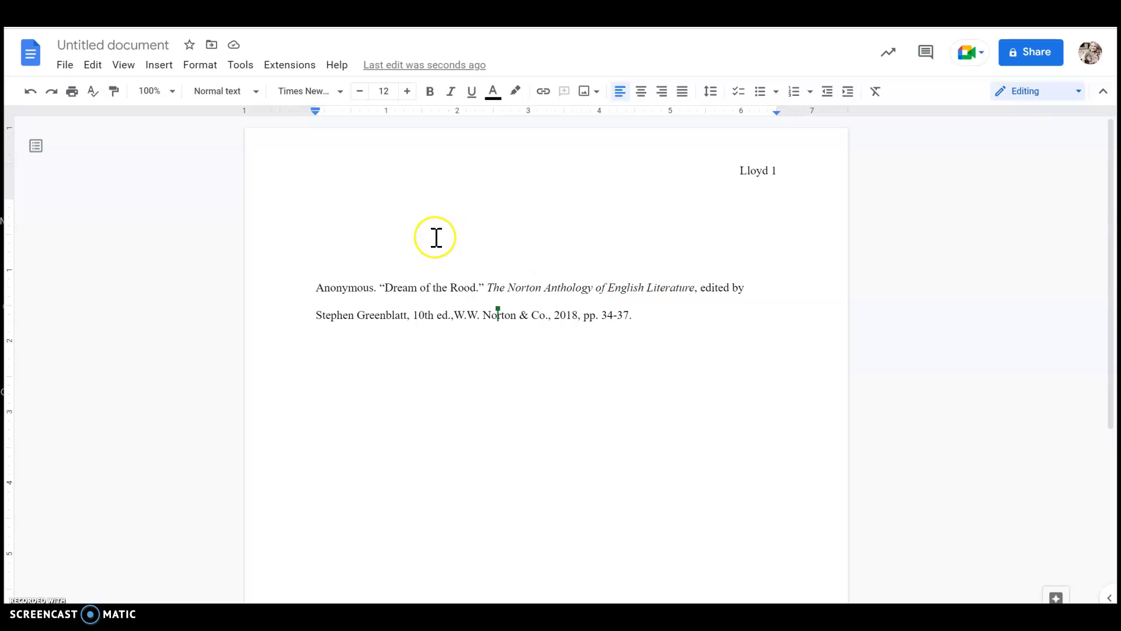
Type the student's name, EH 203, instructor's name and 31 August 2022 on separate lines, then centre the next line.
click(317, 207)
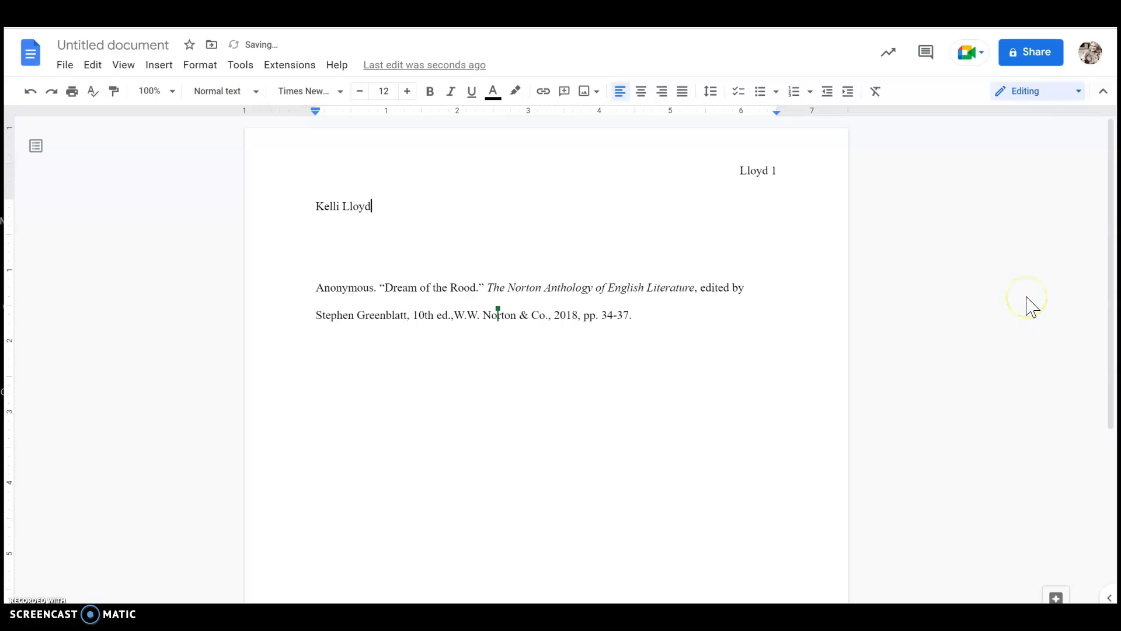
key(Return)
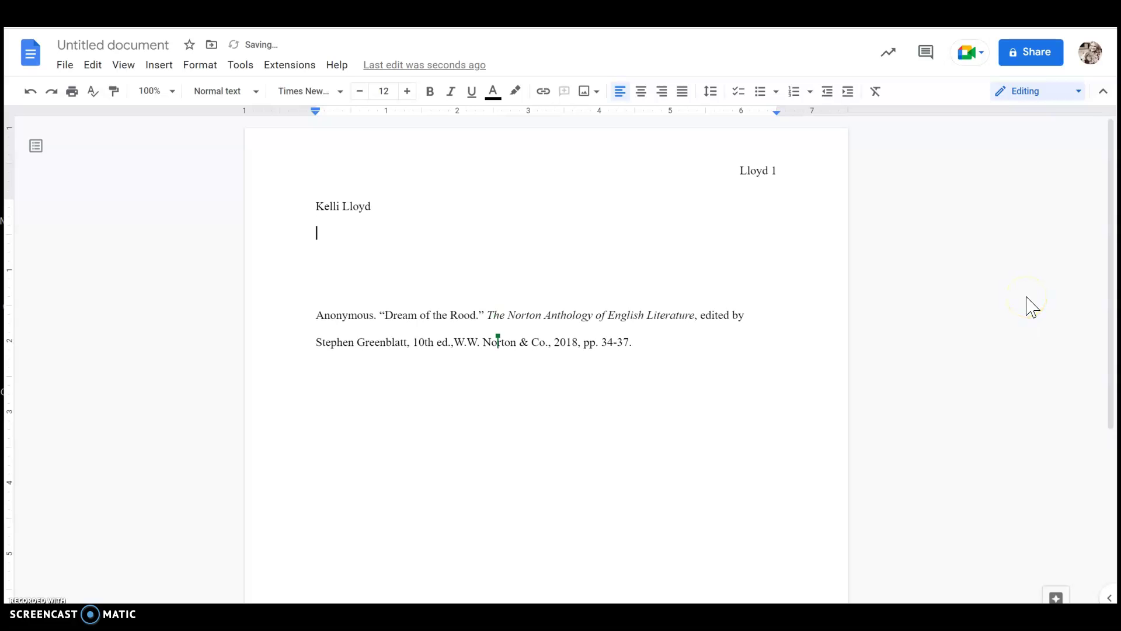
text(EH 203)
key(Return)
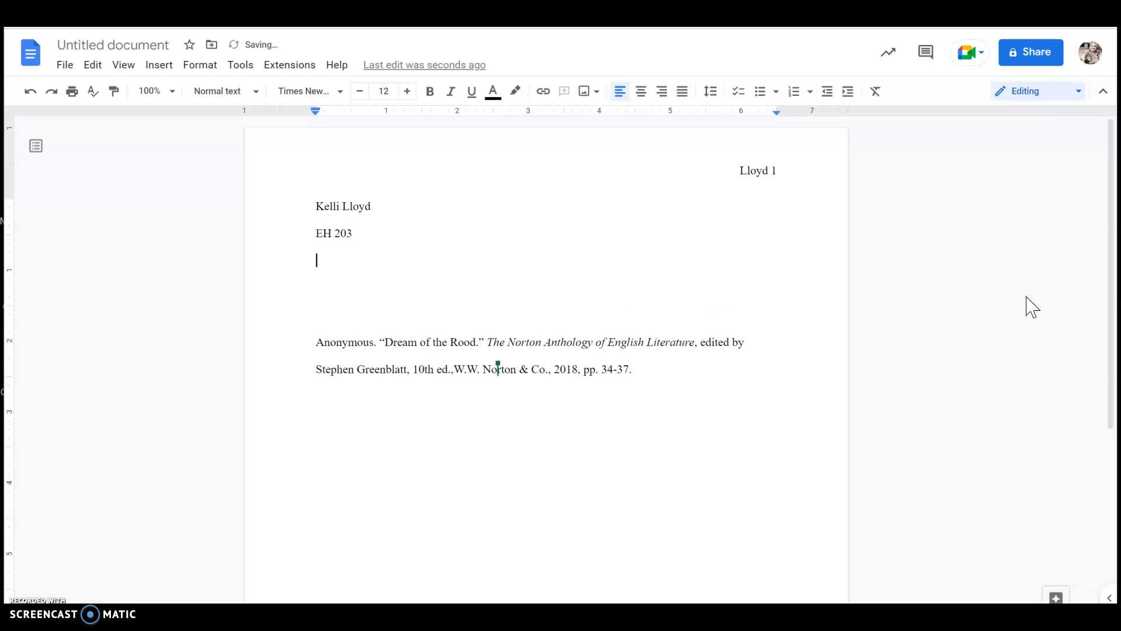
text(Ms. Lloyd)
key(Return)
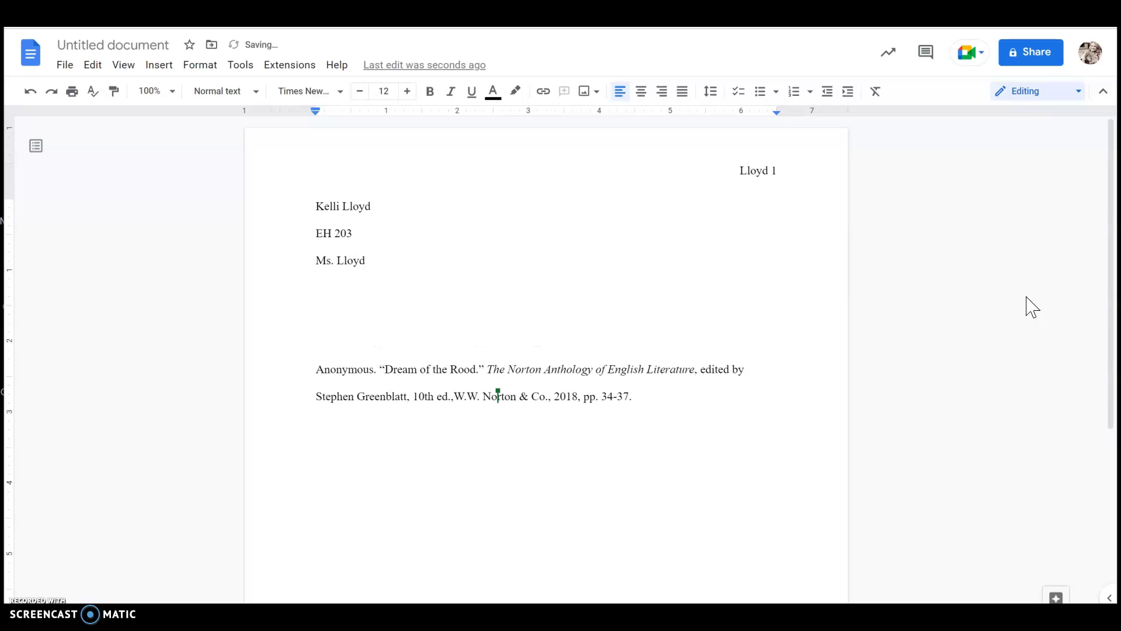
text(31 August 2022)
key(Return)
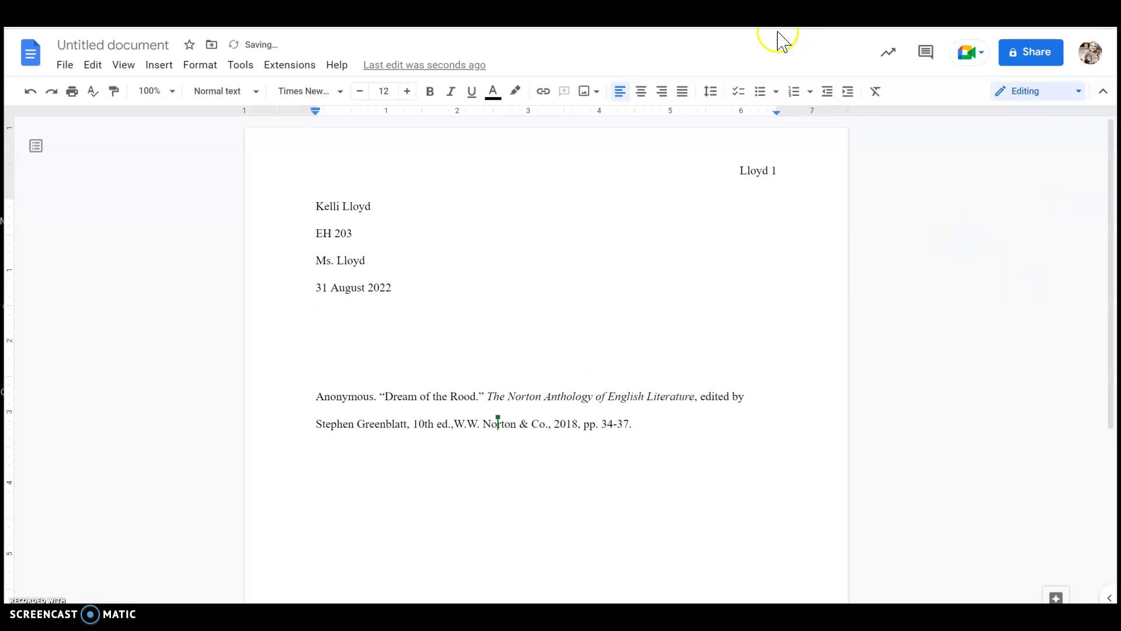
click(642, 93)
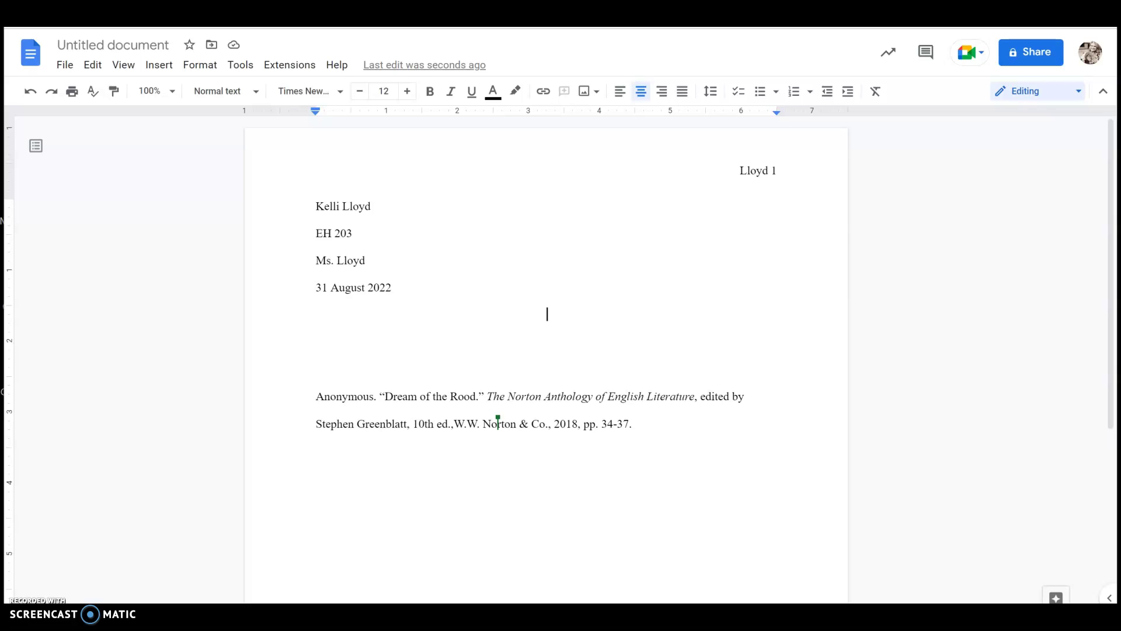
Type the centred title 'AngloSaxon Values in "The Dream of the Rood"'.
text(AngloSaxon Values in t)
key(BackSpace)
text(The D)
key(BackSpace)
key(BackSpace)
key(BackSpace)
key(BackSpace)
key(BackSpace)
text("The Dre)
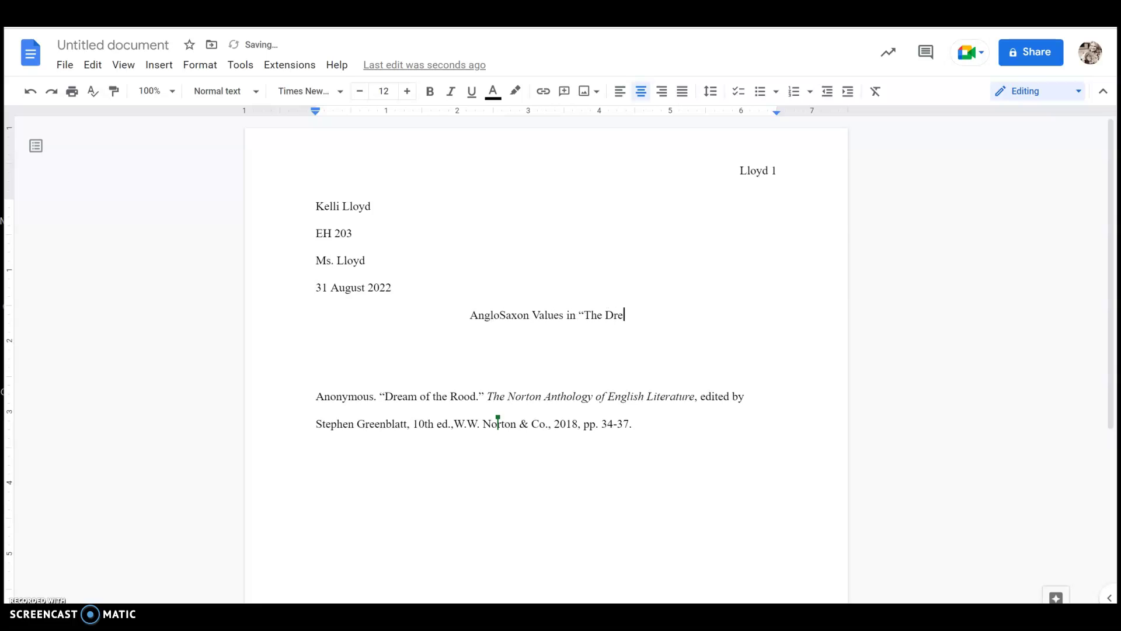
text(am of the ROod)
key(BackSpace)
key(BackSpace)
key(BackSpace)
text(ood")
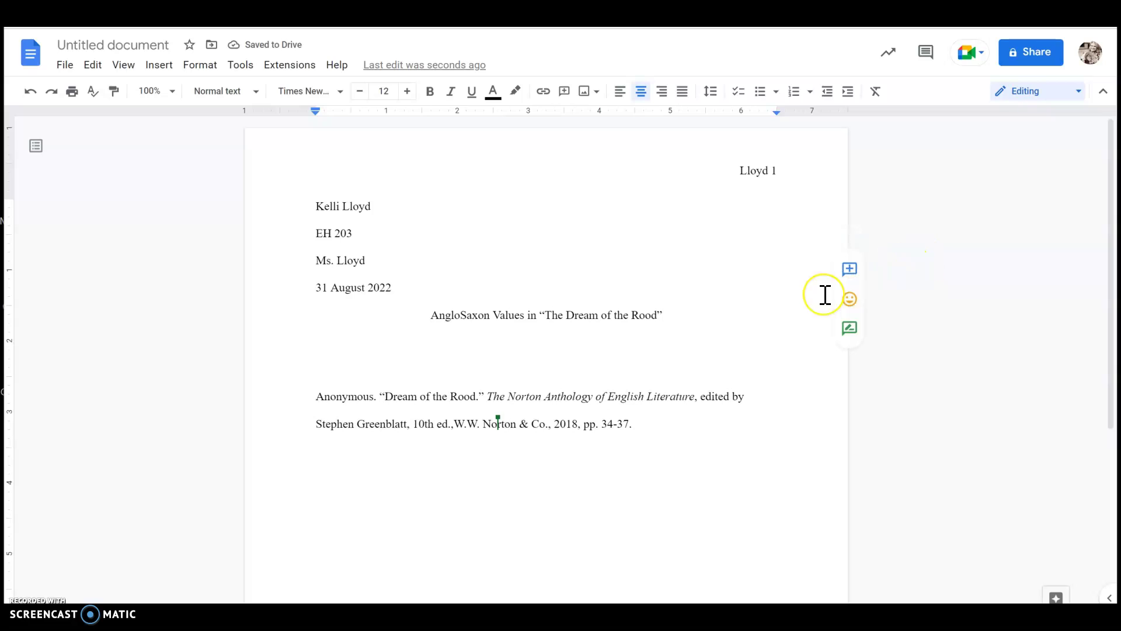
key(Return)
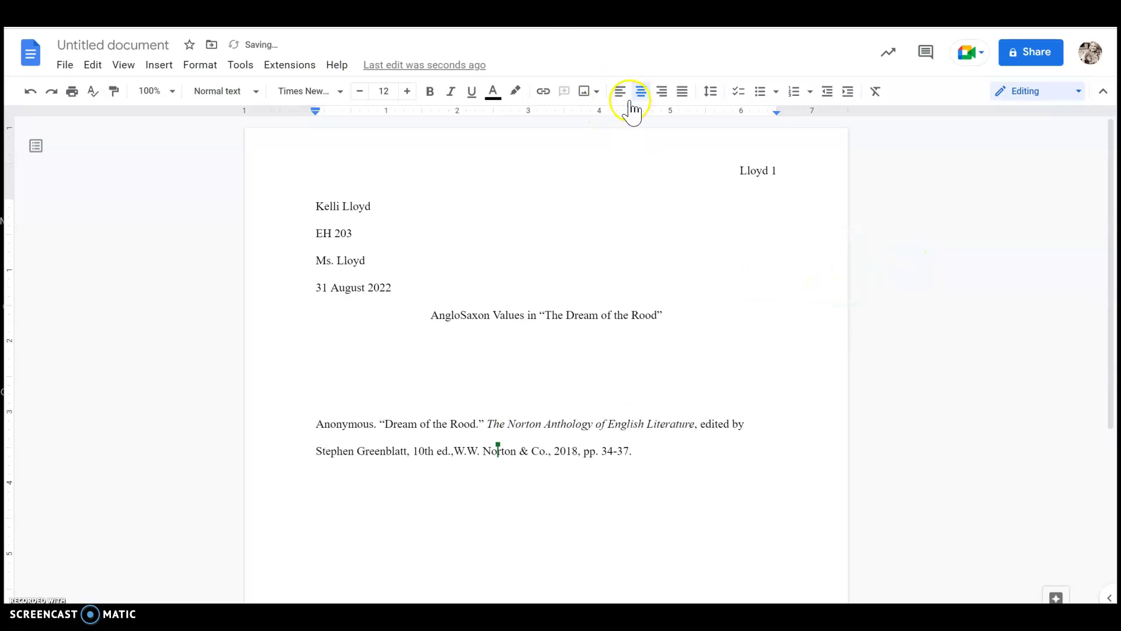
Add a left-aligned, tab-indented line of placeholder body text below the title.
click(621, 95)
key(Tab)
text(alkdfjlkdsjl;asjfl;kdjlkjl;sdfjlkjsfdajlk)
key(Return)
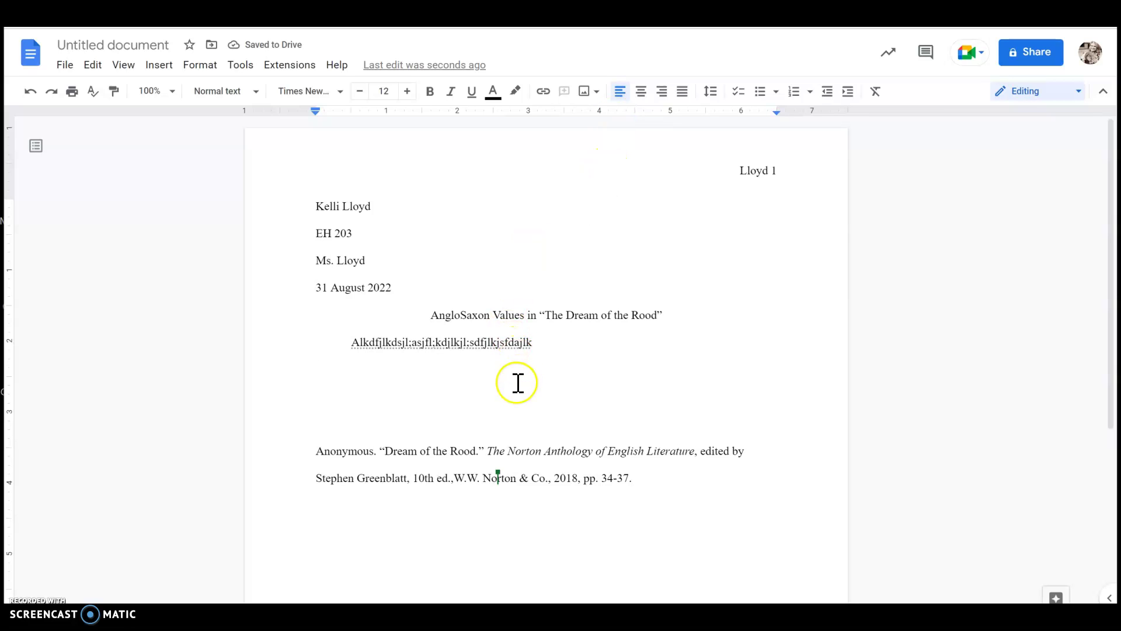
Push the citation down with blank lines while keeping it on page 1.
scroll(518, 383, down, 1)
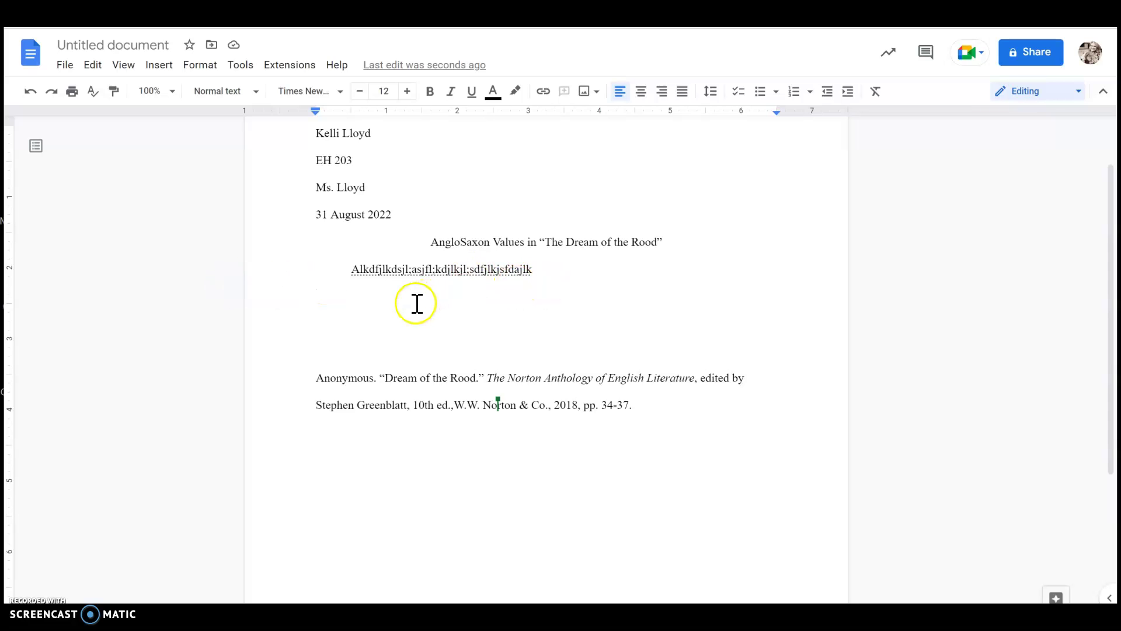
click(310, 366)
click(317, 375)
key(Return)
key(Return)
key(Return)
key(Return)
key(Return)
scroll(470, 455, down, 4)
key(Return)
key(Return)
key(Return)
key(Return)
key(Return)
key(Return)
key(Return)
key(Return)
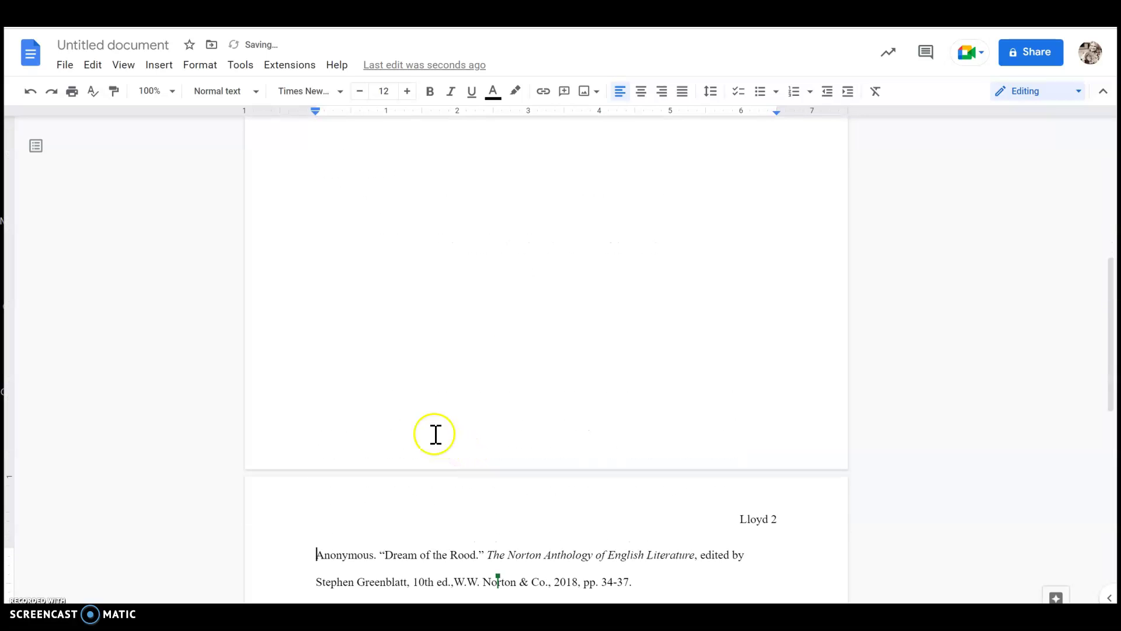
key(BackSpace)
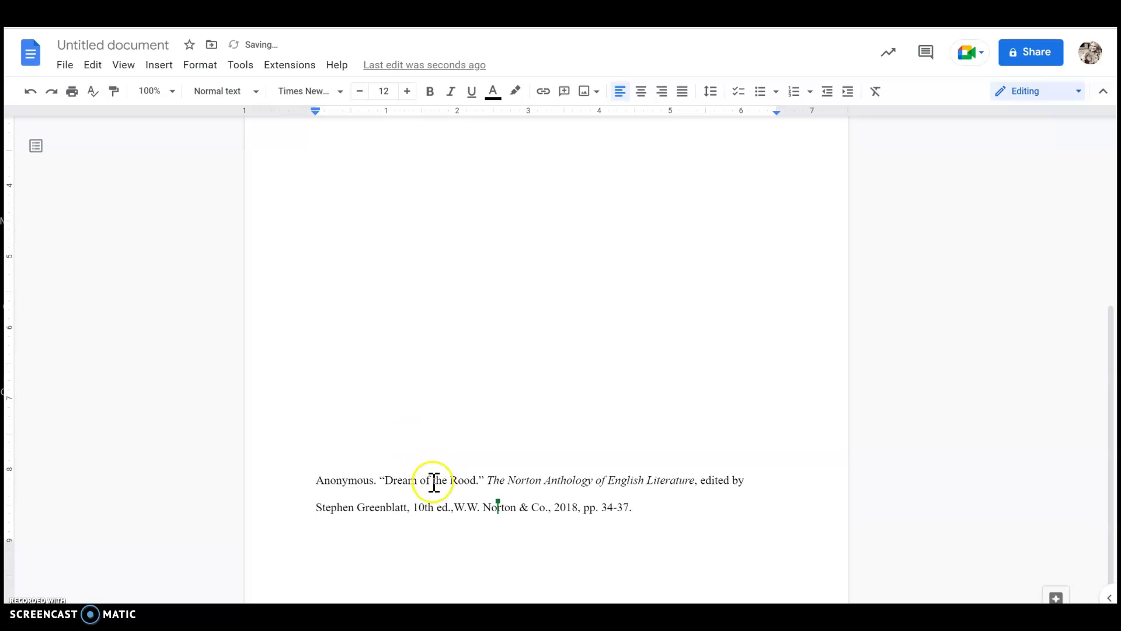
Place the insertion point inside the citation's text.
click(358, 463)
click(429, 514)
scroll(350, 467, up, 1)
scroll(356, 493, down, 1)
scroll(356, 495, down, 1)
click(395, 471)
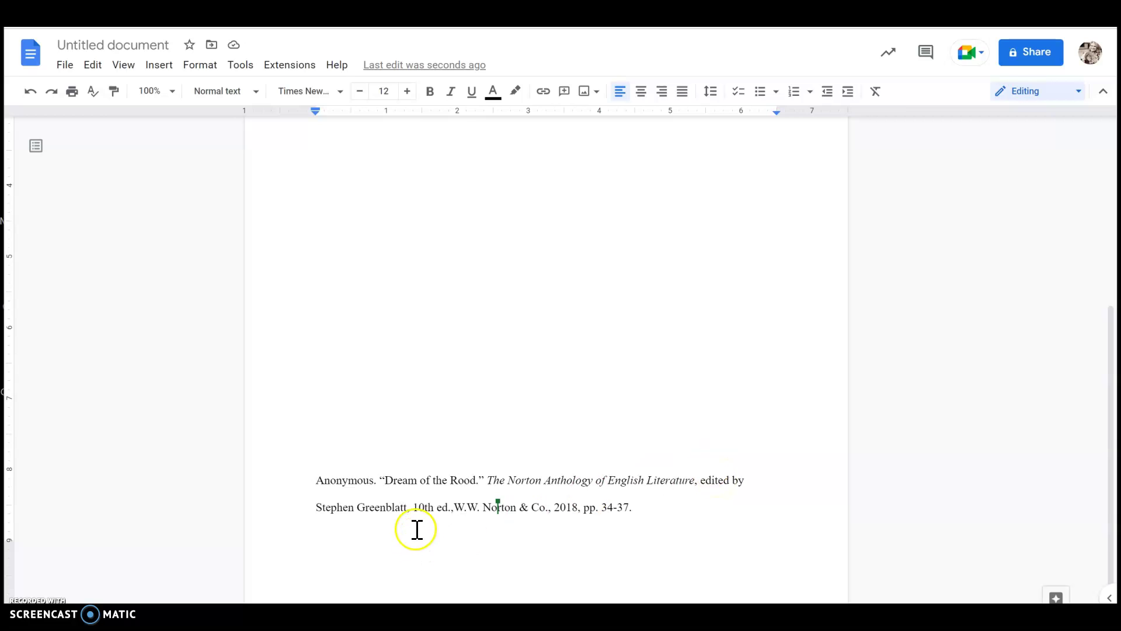
Add a comma after '10th ed.' and indent the whole citation 0.5 inch on the ruler.
click(453, 512)
text(,)
drag(319, 483, 695, 518)
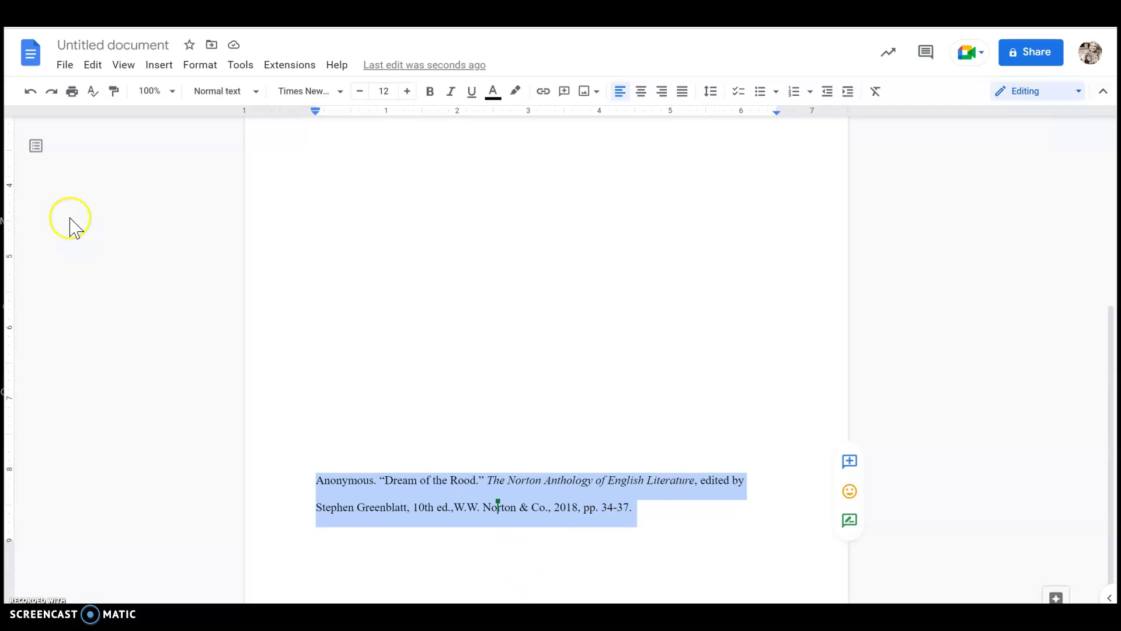
drag(317, 113, 354, 115)
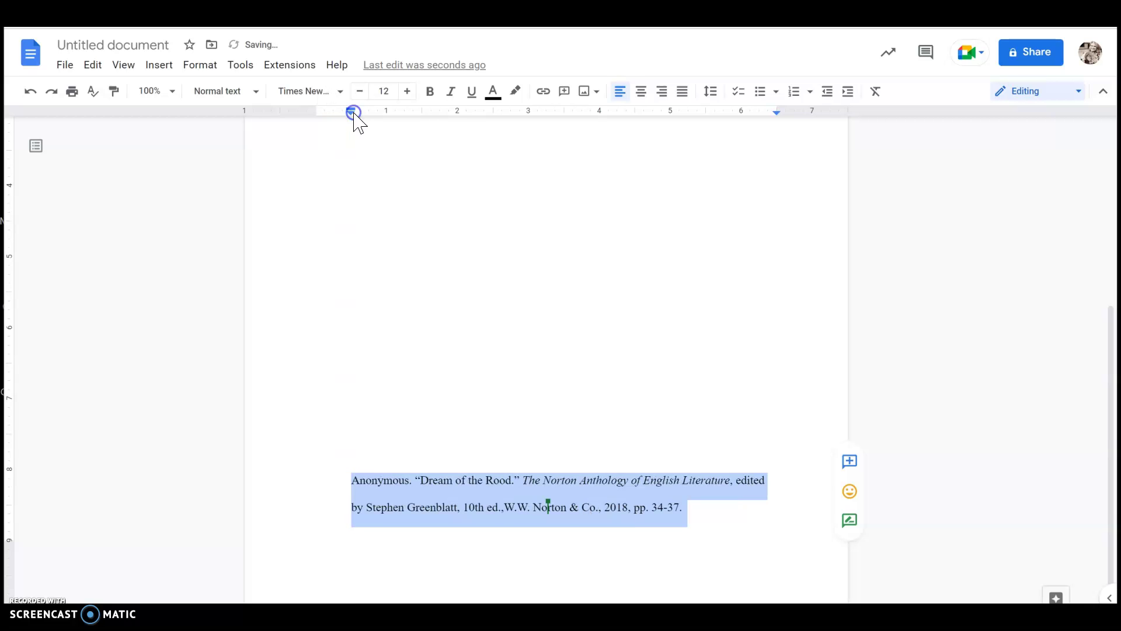
Move the citation's first-line indent back to the margin, creating the hanging indent.
click(355, 488)
drag(350, 483, 783, 474)
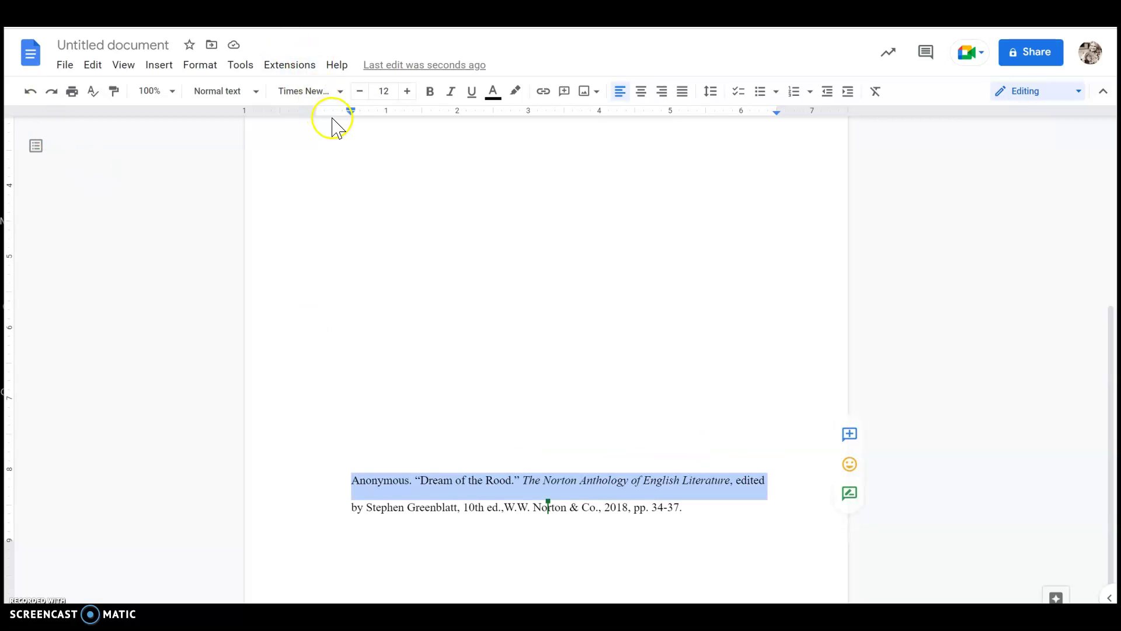
drag(349, 109, 314, 110)
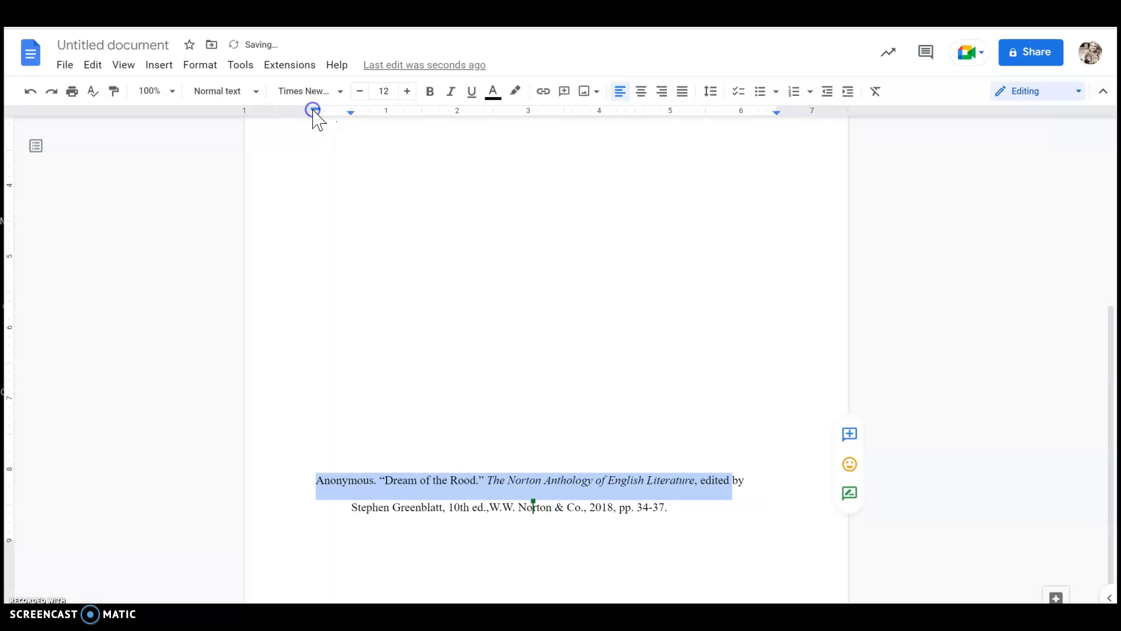
click(476, 508)
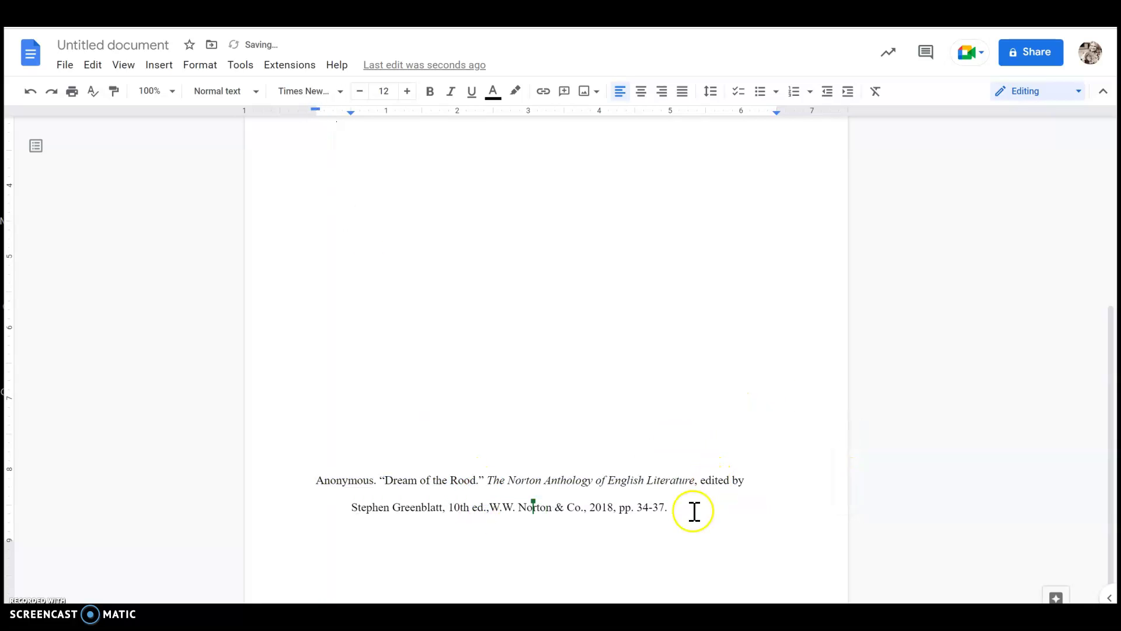
scroll(692, 508, up, 4)
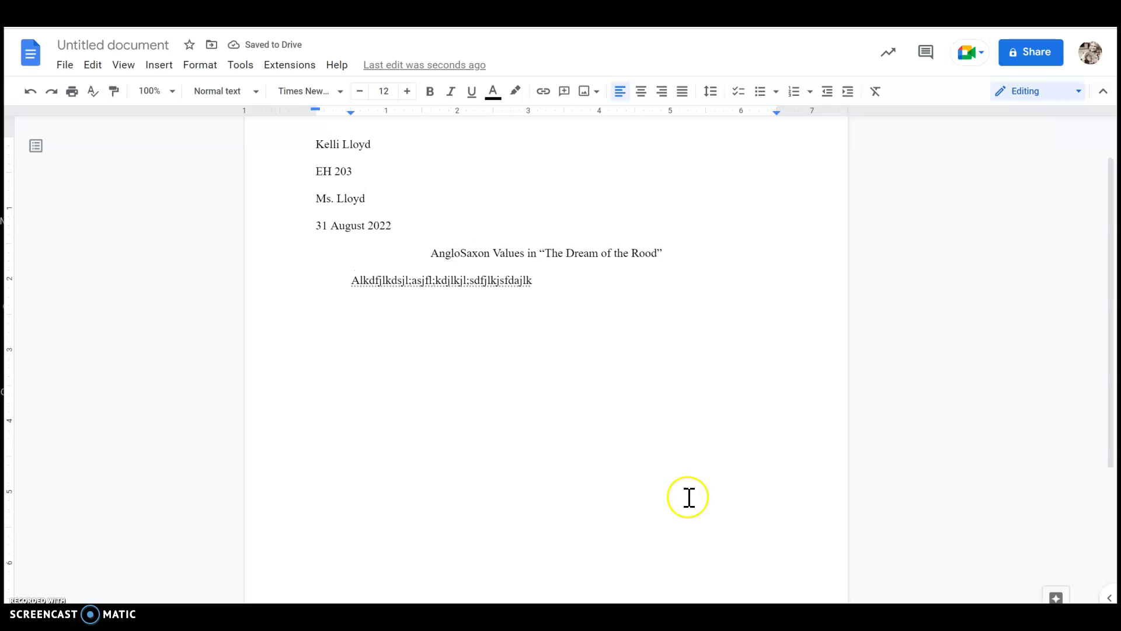
scroll(683, 484, down, 4)
scroll(670, 459, up, 4)
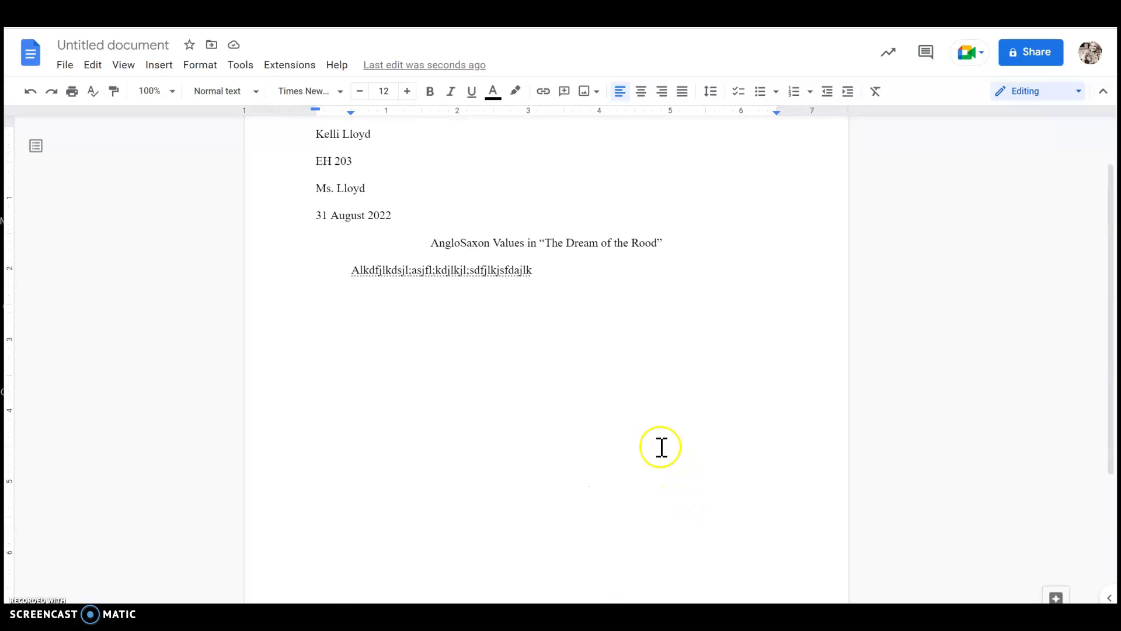
scroll(662, 447, up, 2)
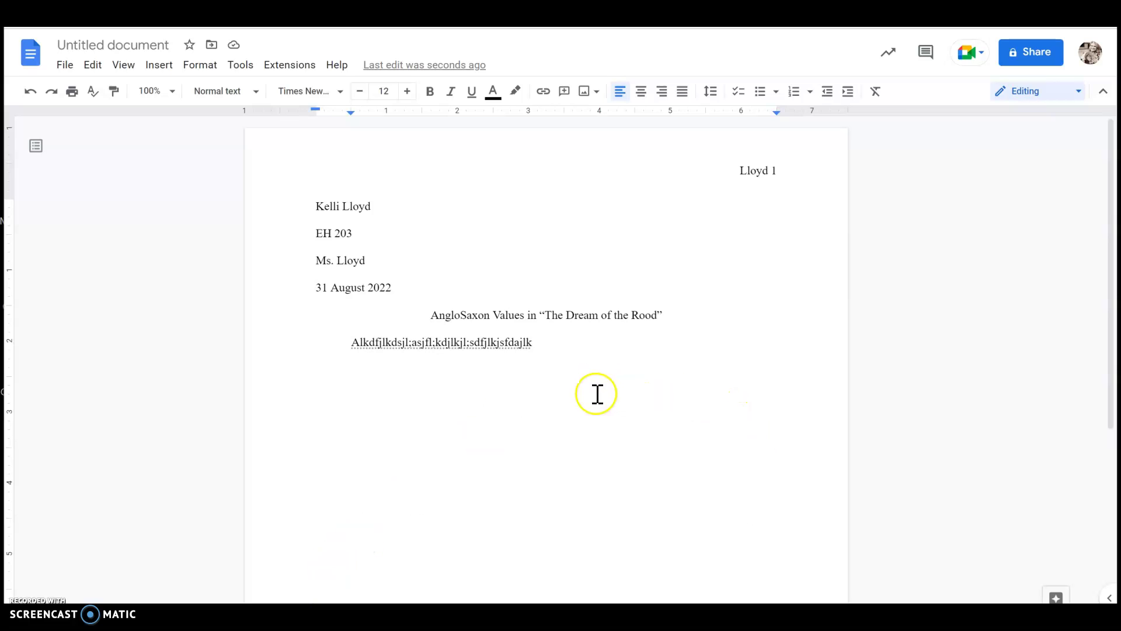
scroll(596, 393, down, 5)
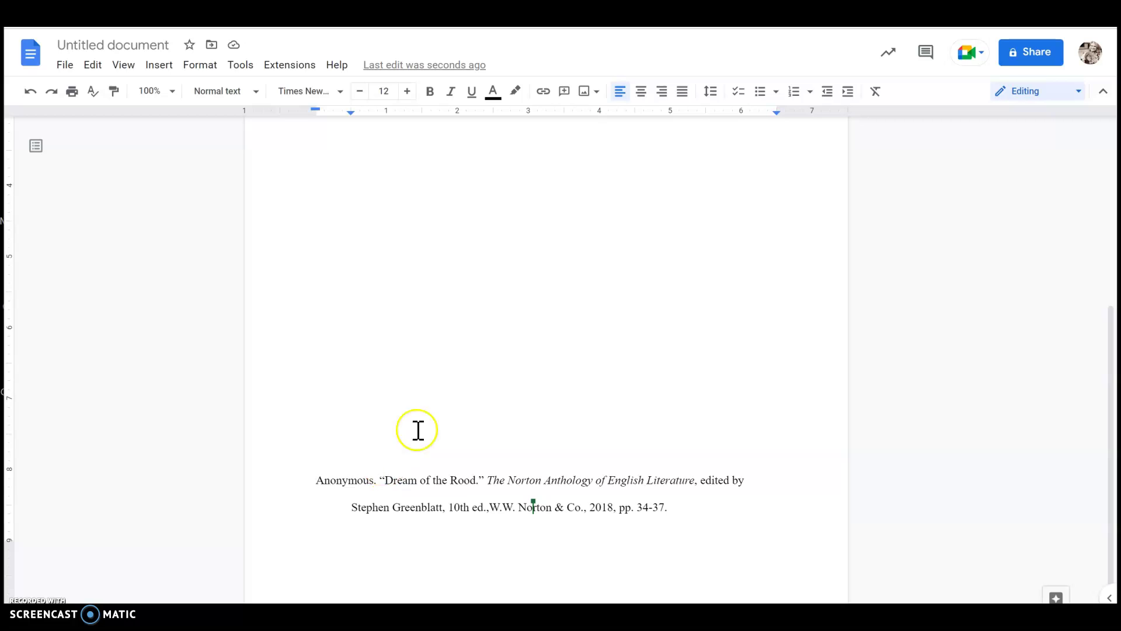
scroll(418, 430, up, 5)
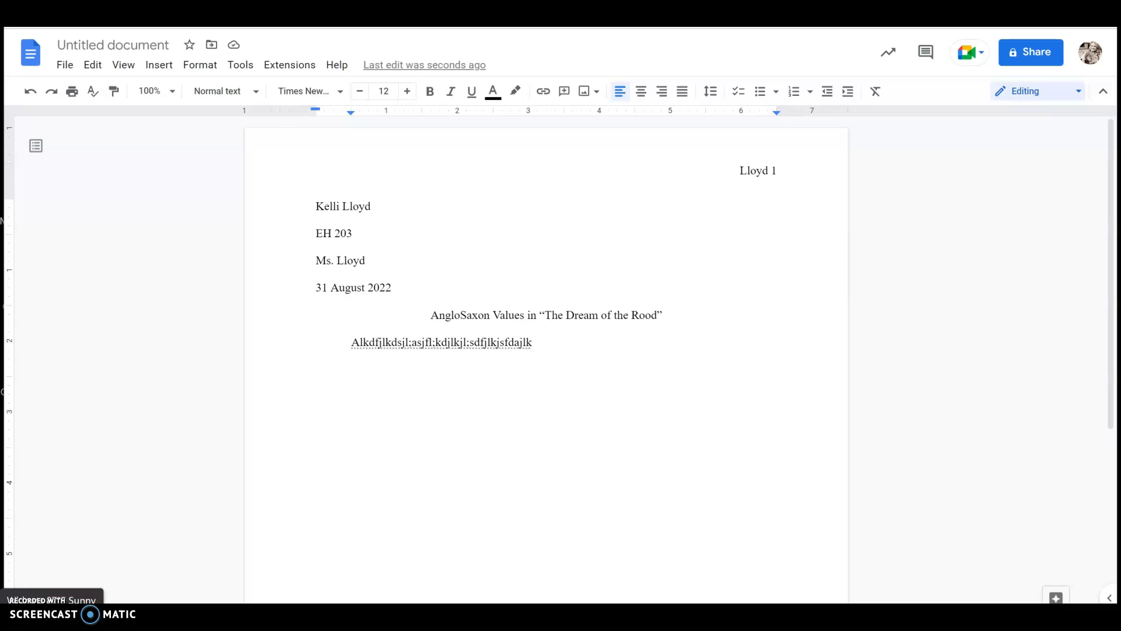
click(205, 458)
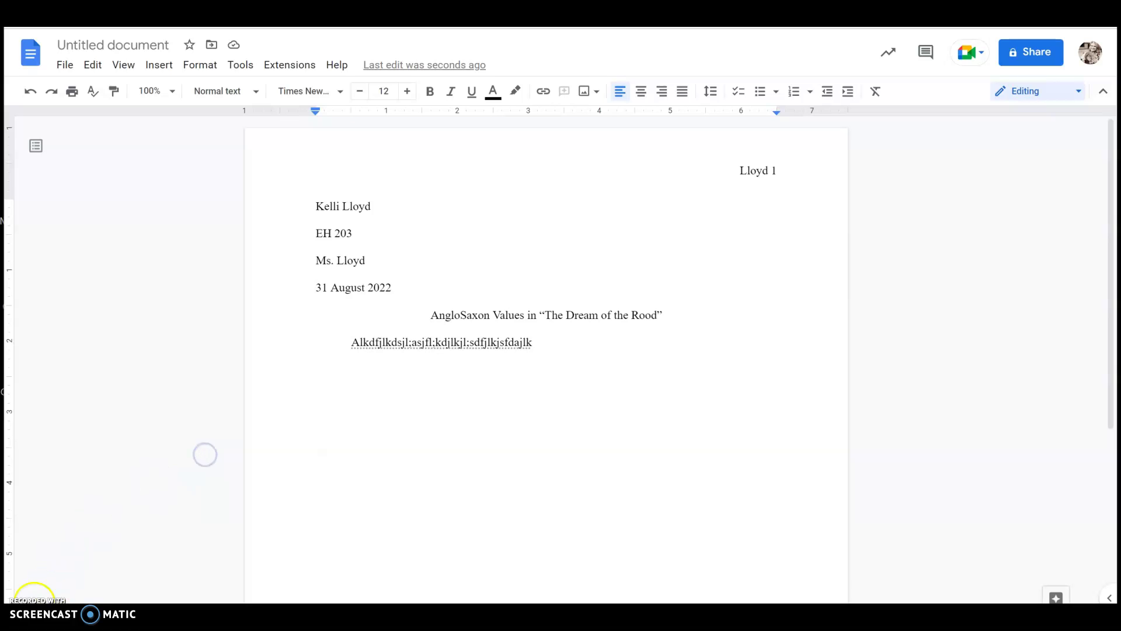